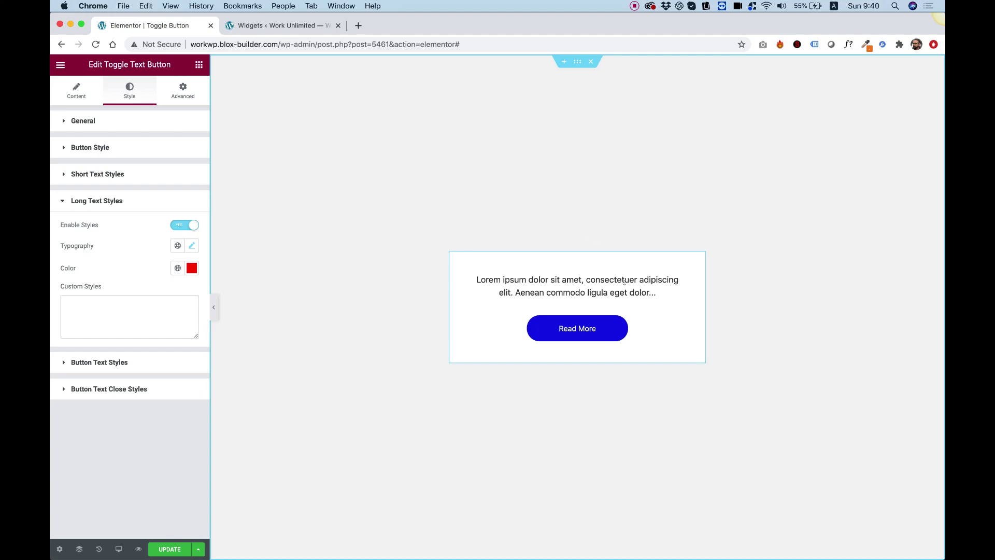
Step: Preview the finished demo widget by toggling between its short excerpt and full text
left_click(597, 329)
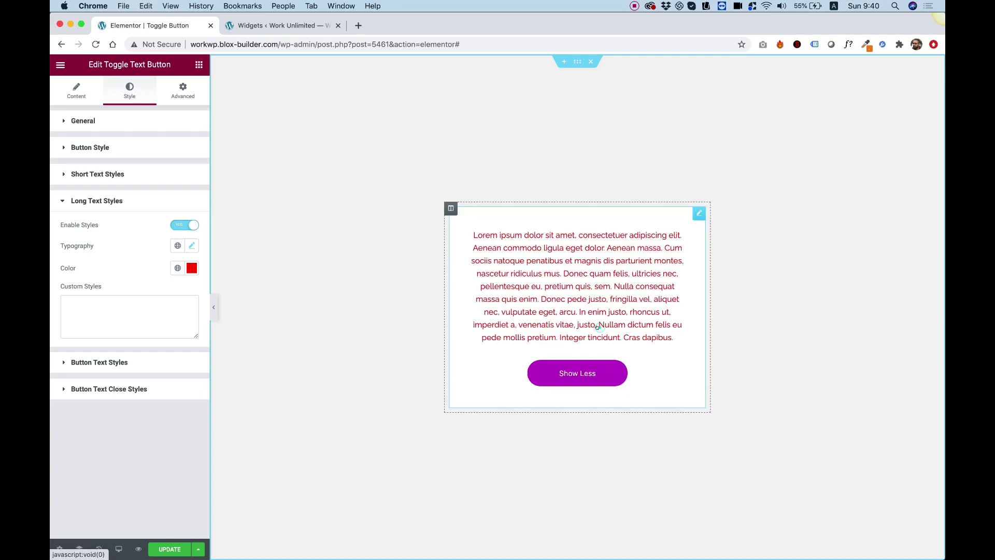
left_click(585, 373)
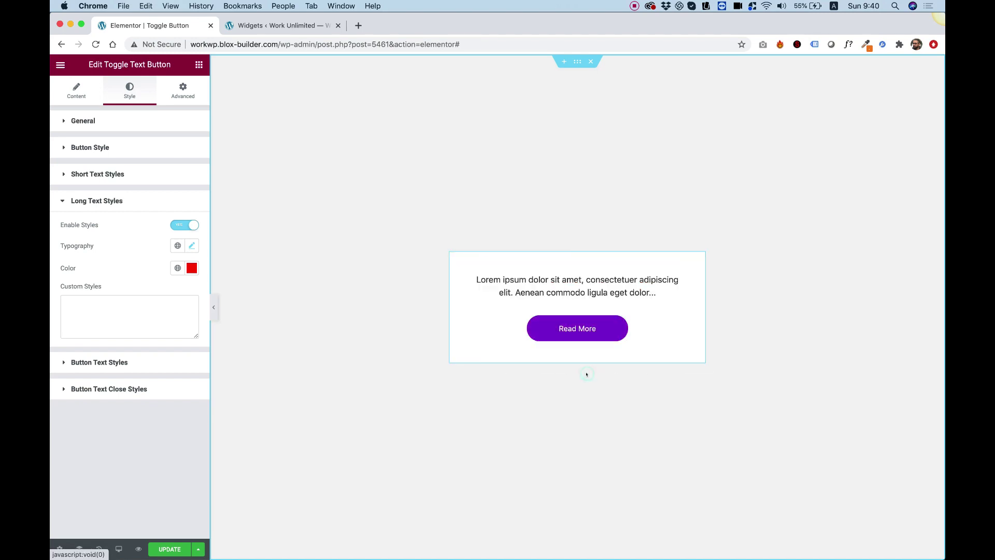
left_click(588, 325)
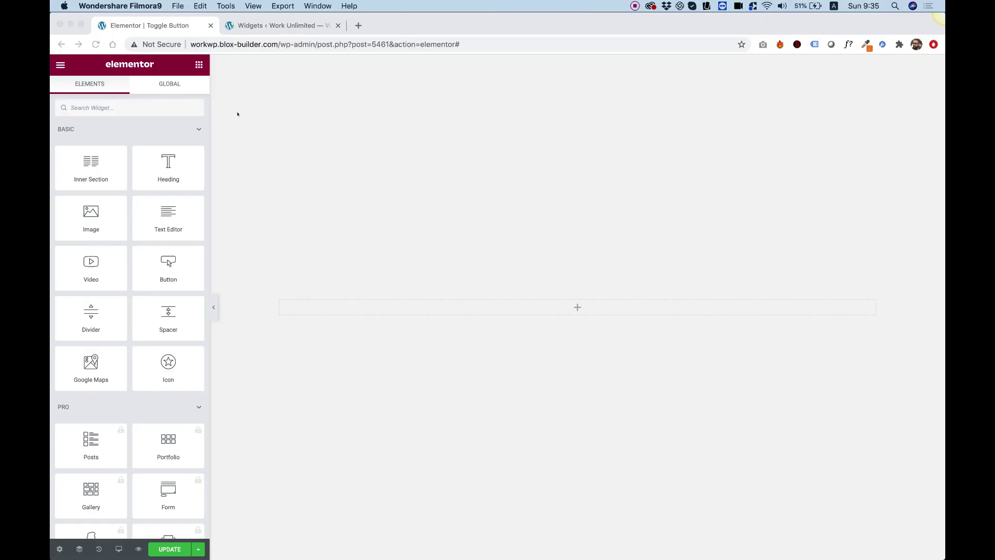
Step: Search for the Toggle Text Button widget and drop it into the empty section
left_click(155, 112)
type("Toggle Text Button")
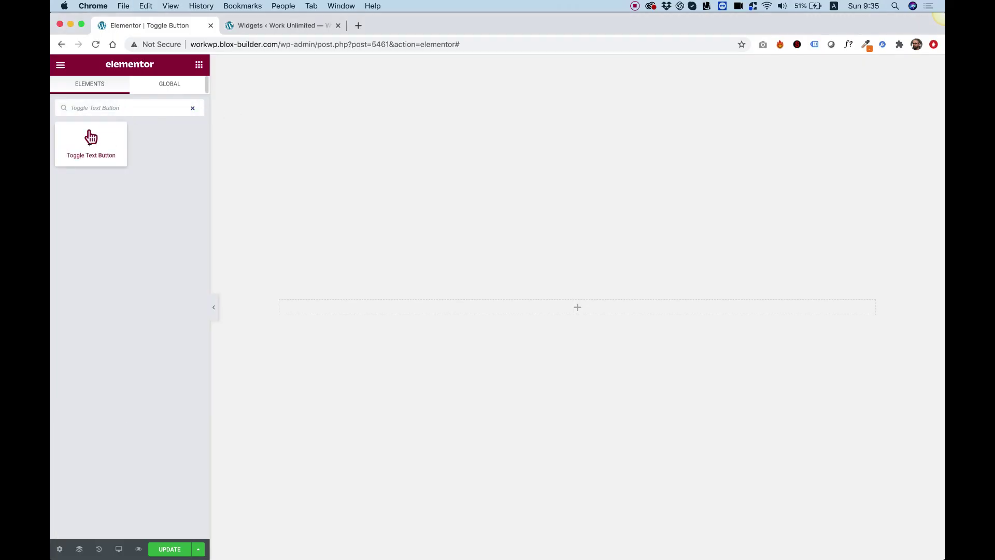
left_click_drag(74, 147, 469, 314)
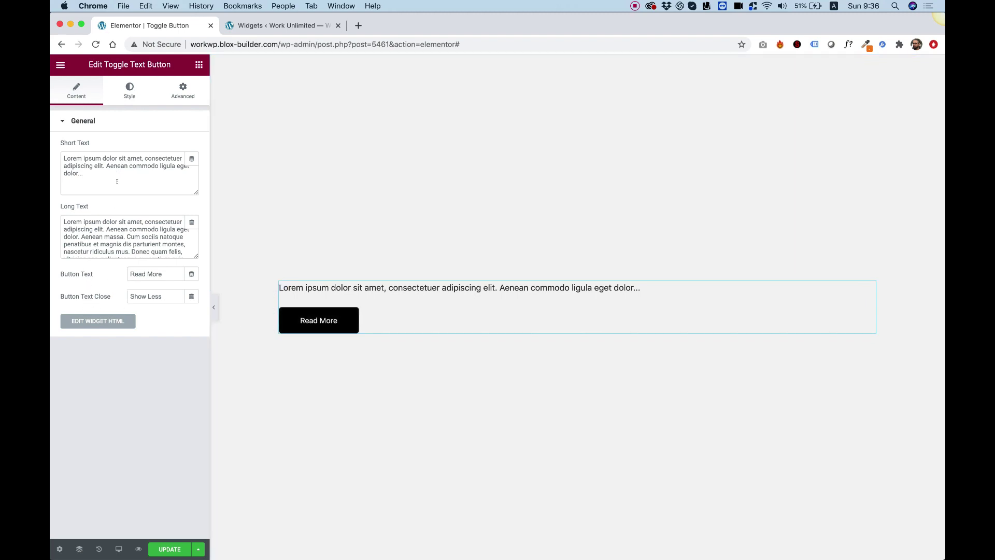
Step: Expand the new widget with Read More to show its full lorem paragraph
left_click(303, 320)
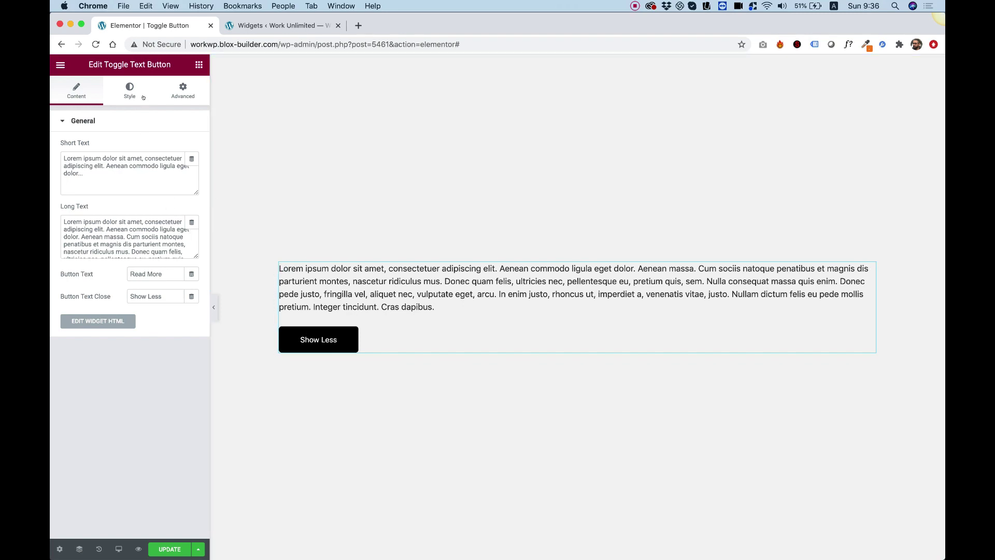
Step: Set the widget's Button Alignment to Right and toggle the text to check it
left_click(122, 93)
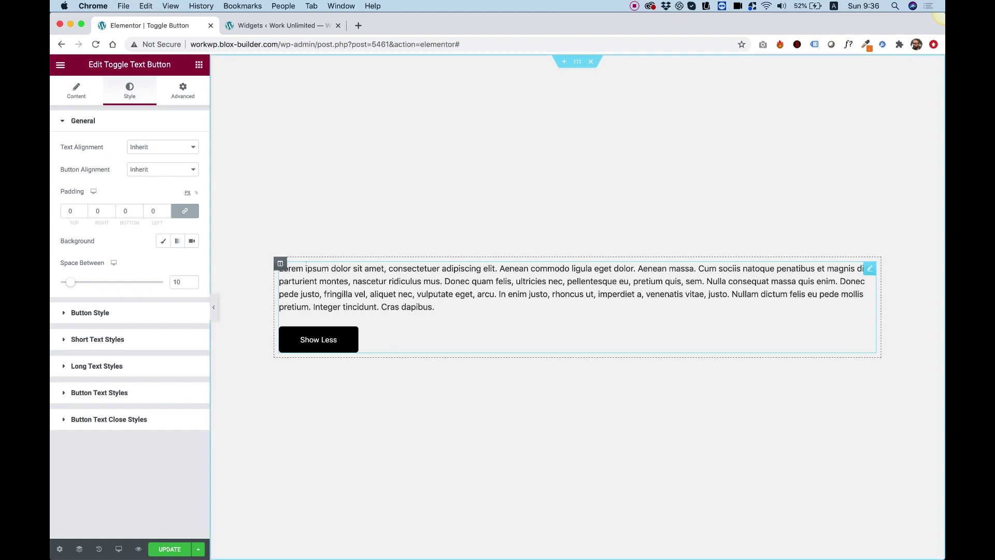
left_click(140, 170)
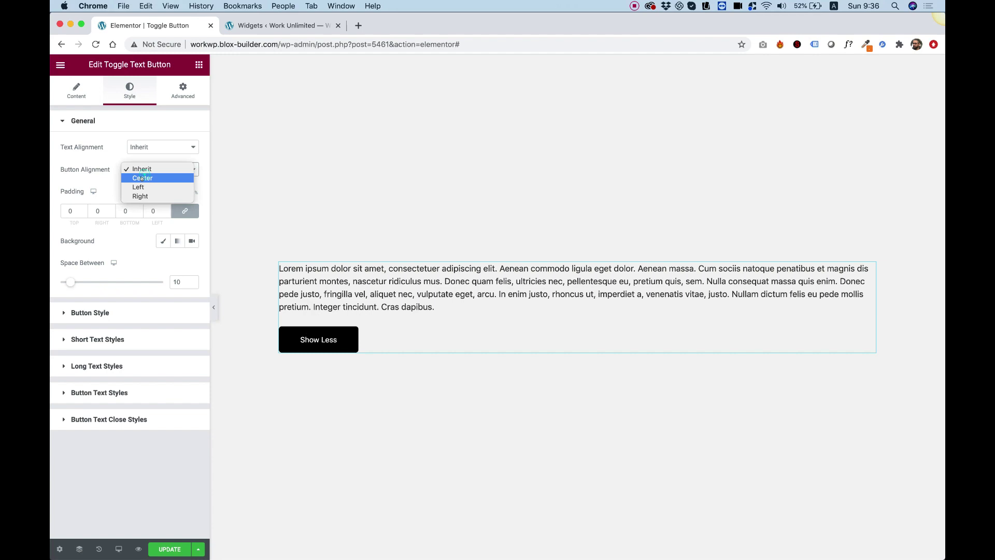
left_click(140, 196)
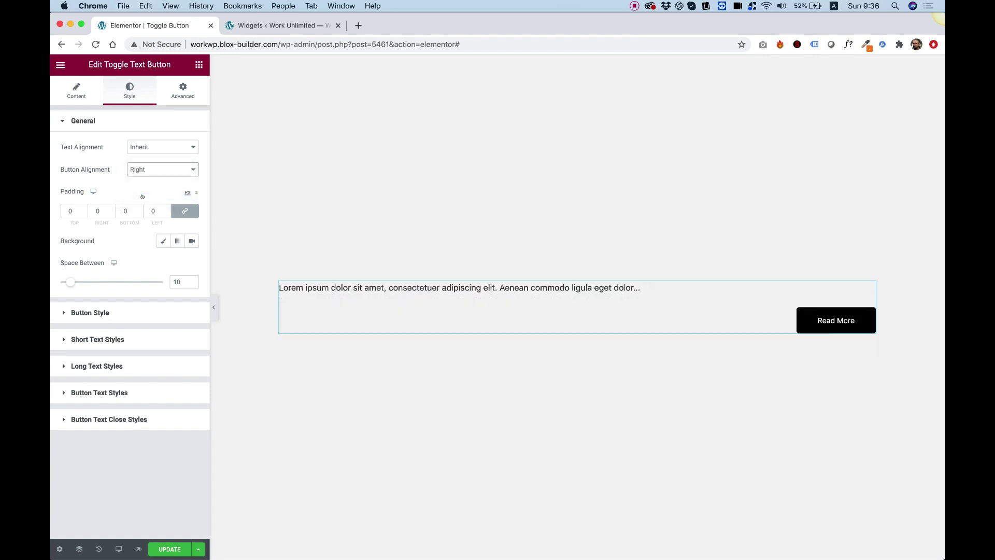
left_click(829, 320)
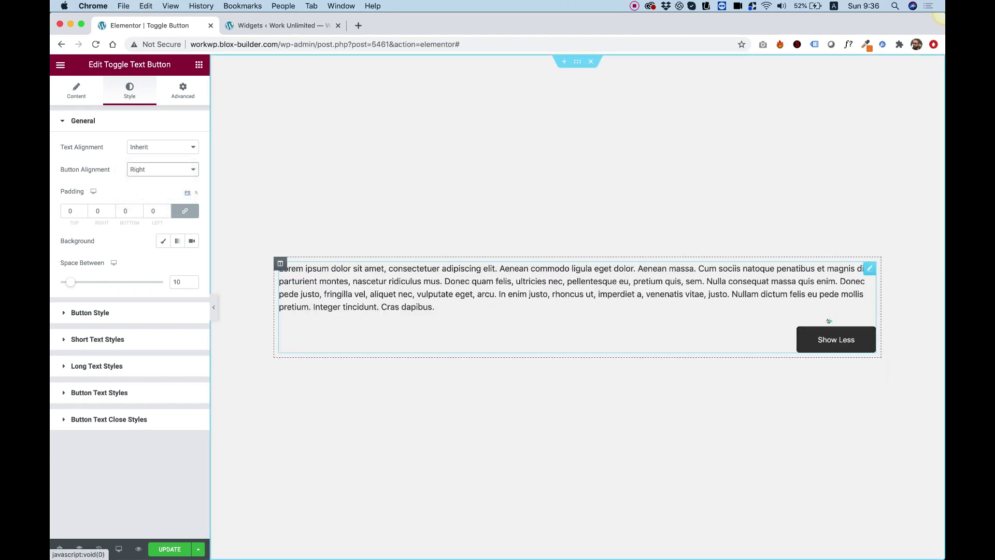
left_click(828, 335)
Step: Set the widget box's linked padding to 40 px on all sides
left_click(828, 333)
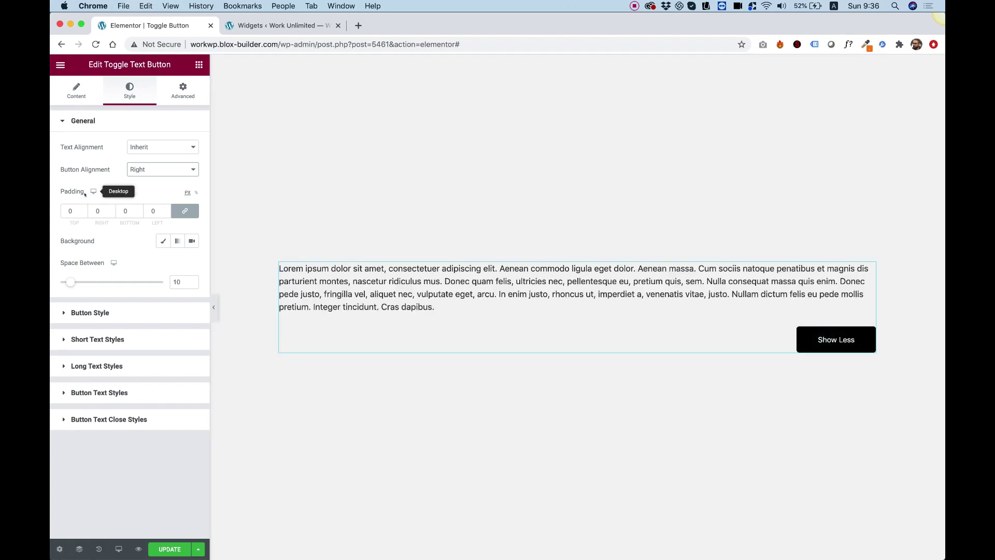
double_click(72, 211)
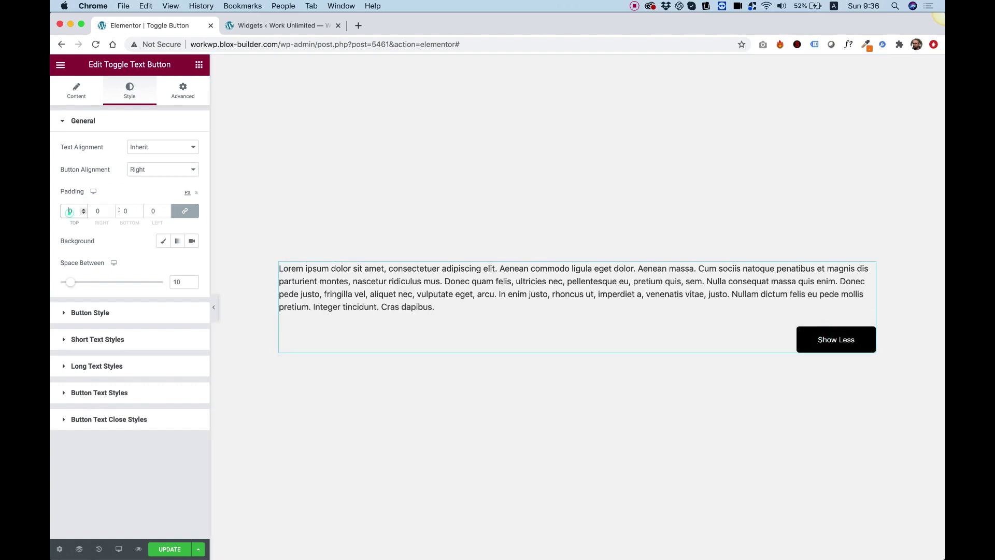
type("5")
key("Up")
key("Up")
key("Up")
key("Up")
key("Up")
key("Up")
key("Up")
key("Up")
key("Up")
key("Up")
key("Up")
key("Up")
key("Up")
key("Up")
key("Up")
key("Up")
key("Up")
key("Up")
key("Up")
key("Up")
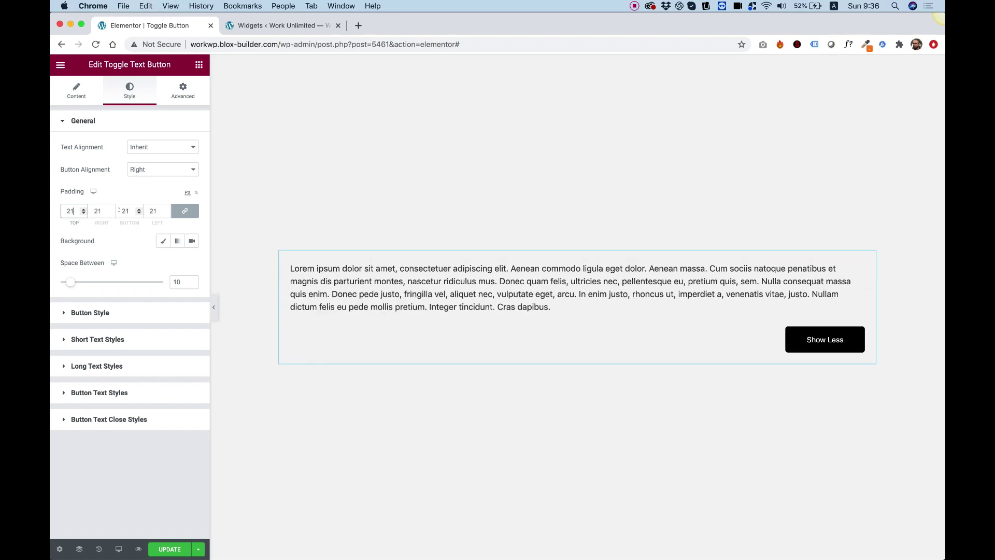
key("Up")
key("Up")
key("Up")
key("Up")
key("Up")
key("Up")
key("Up")
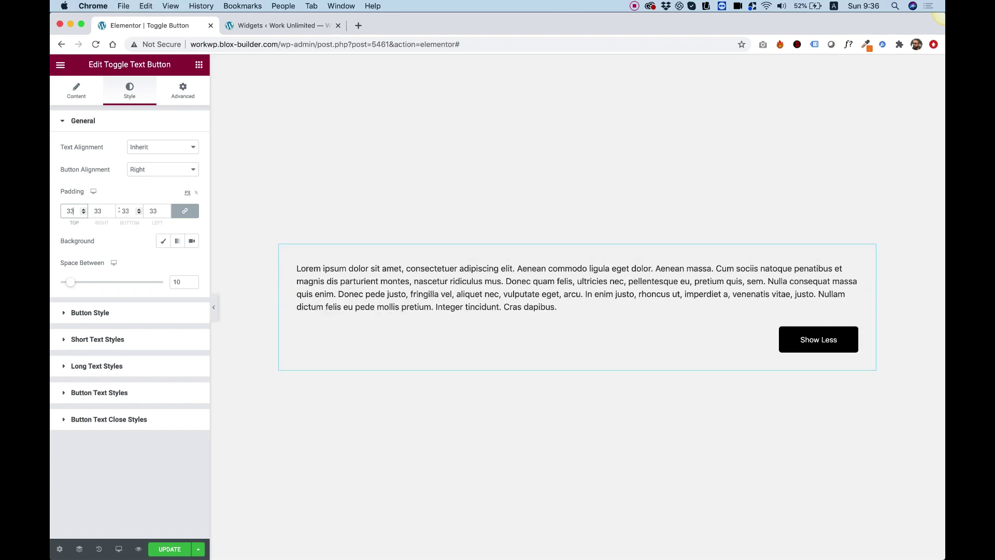
key("Up")
key("Up")
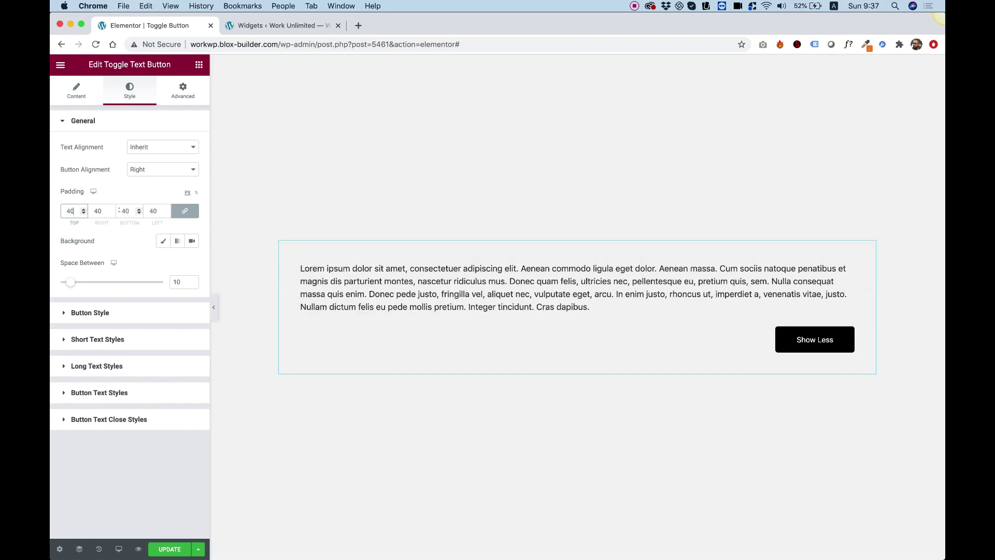
Step: Give the widget a white Classic background and set Space Between to 17
left_click(163, 241)
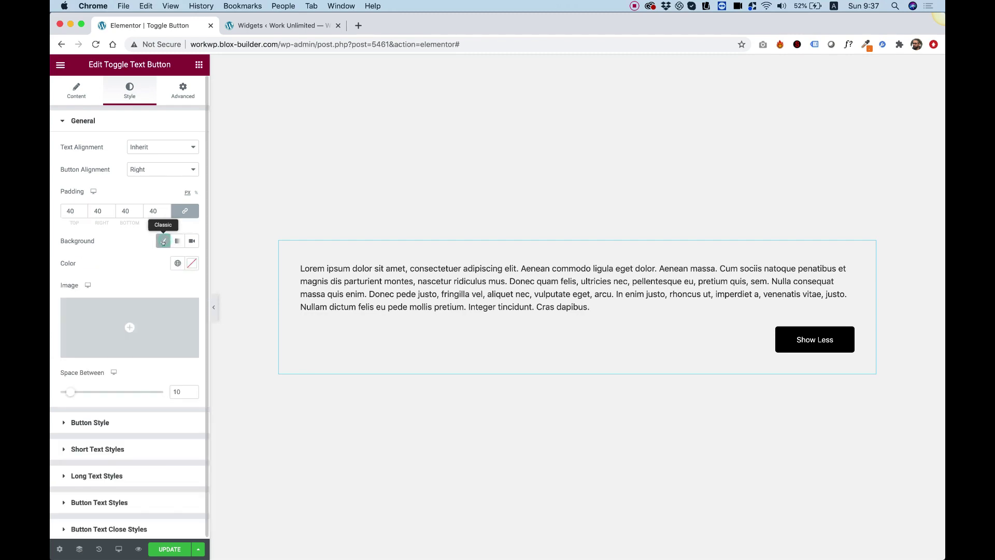
left_click(186, 264)
left_click_drag(86, 314, 53, 295)
left_click(97, 267)
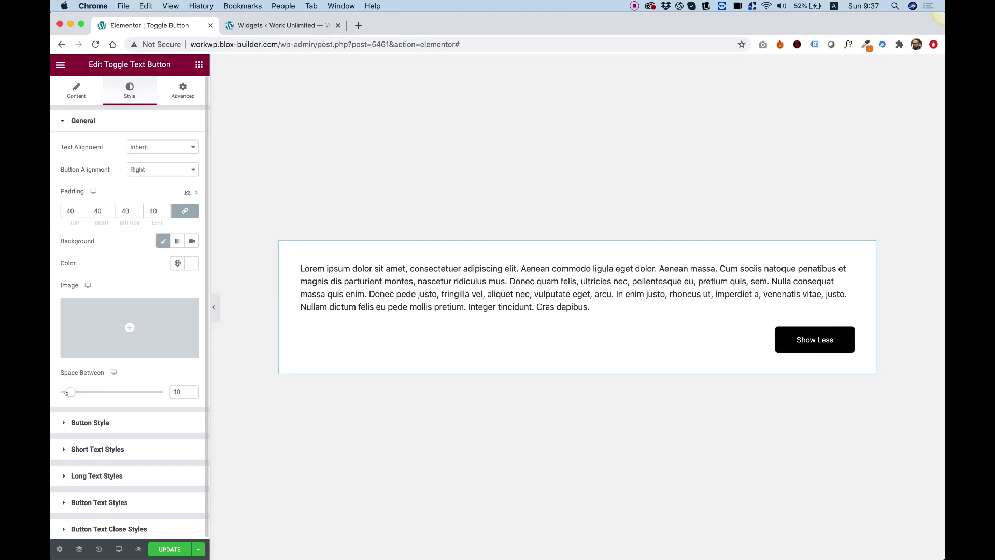
left_click_drag(69, 392, 74, 392)
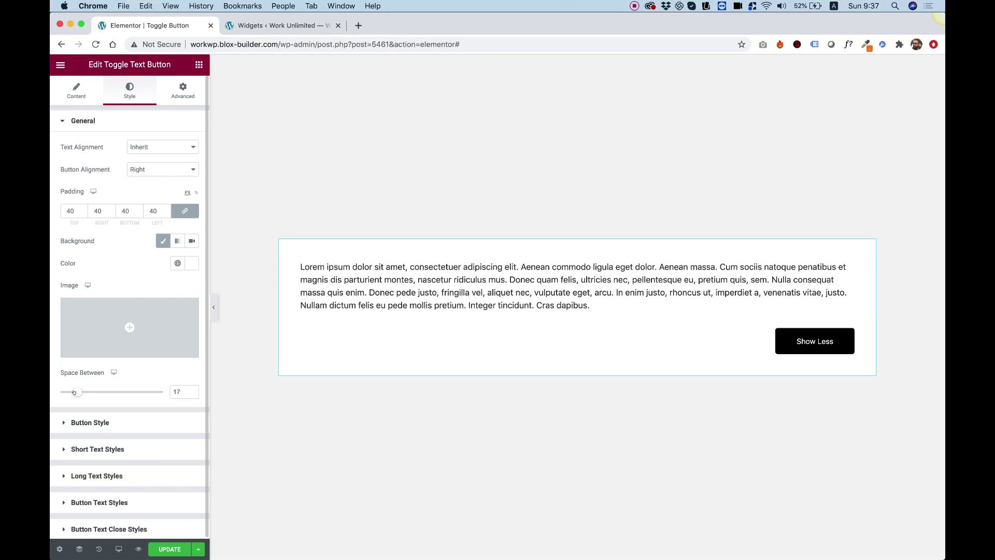
Step: Set the toggle button's normal background colour to a strong blue
left_click(87, 424)
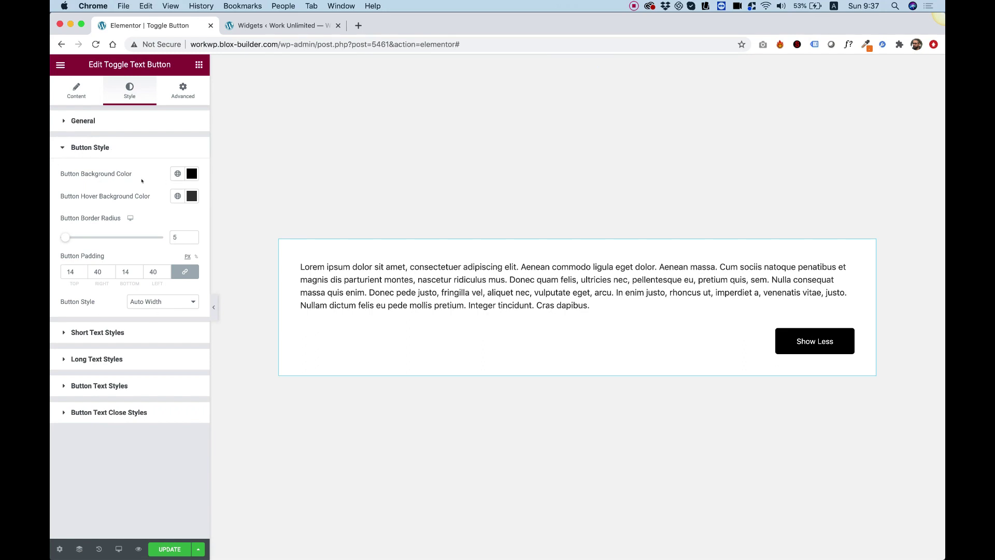
left_click(192, 174)
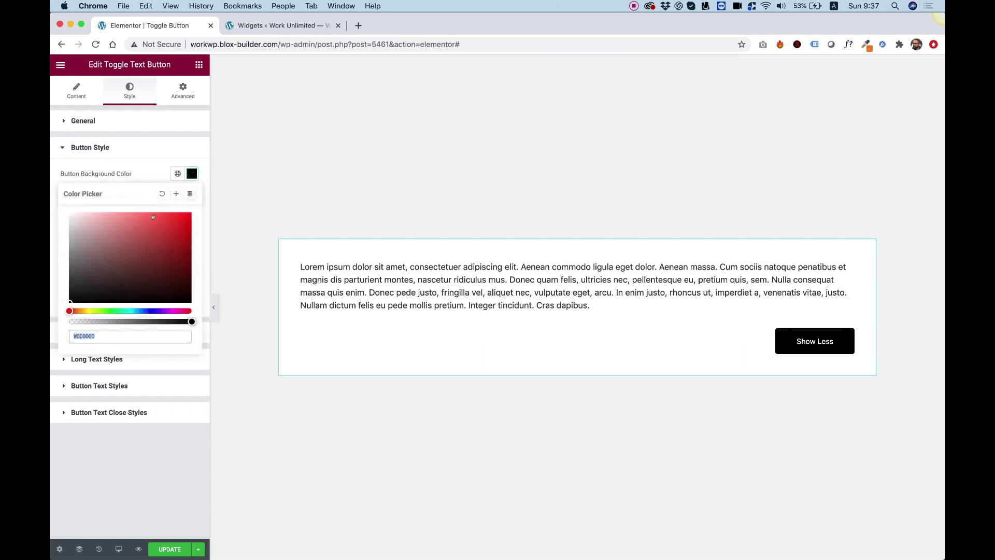
left_click(158, 221)
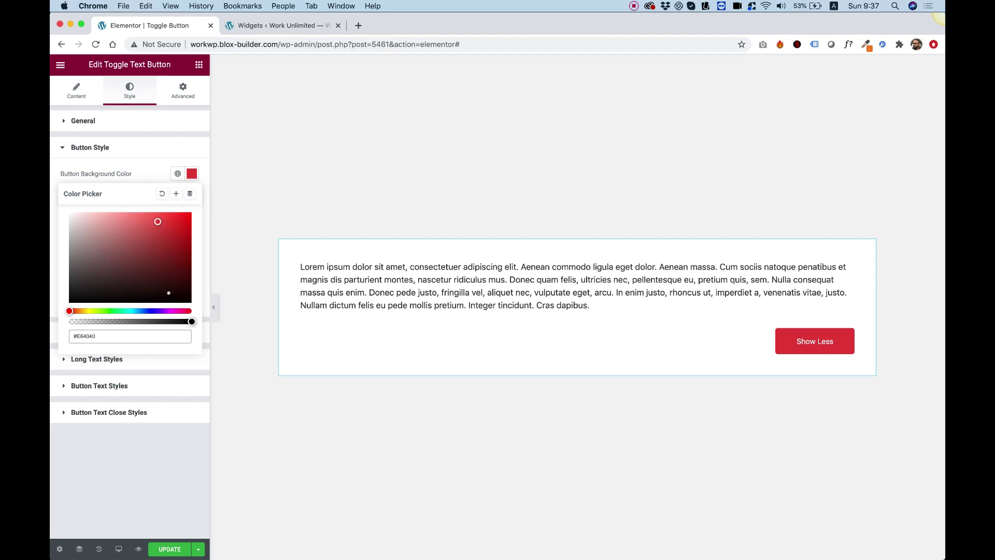
left_click(144, 311)
mouse_move(156, 244)
left_mouse_down()
mouse_move(165, 249)
mouse_move(198, 221)
left_mouse_up()
left_click(145, 178)
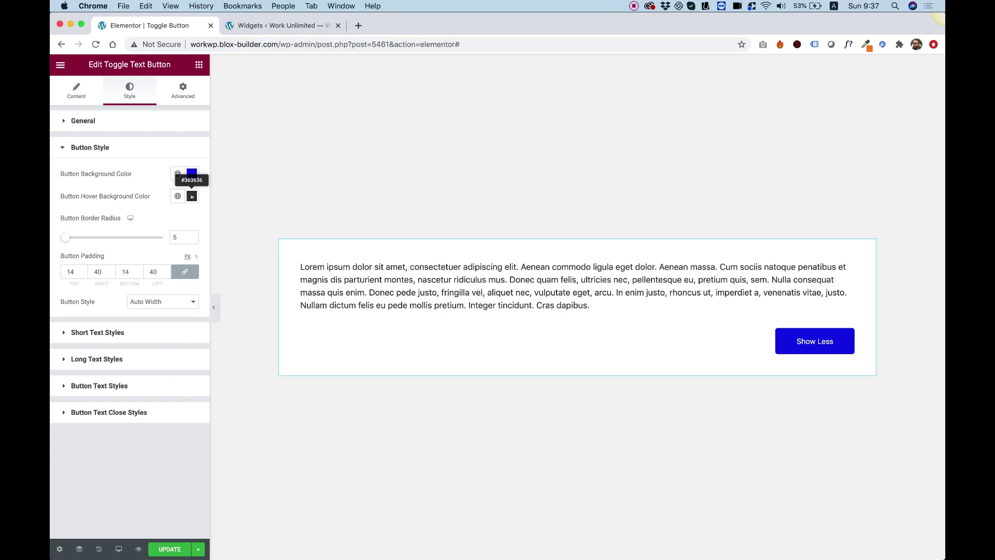
Step: Set the button's hover background colour to purple #C000C9
left_click(192, 197)
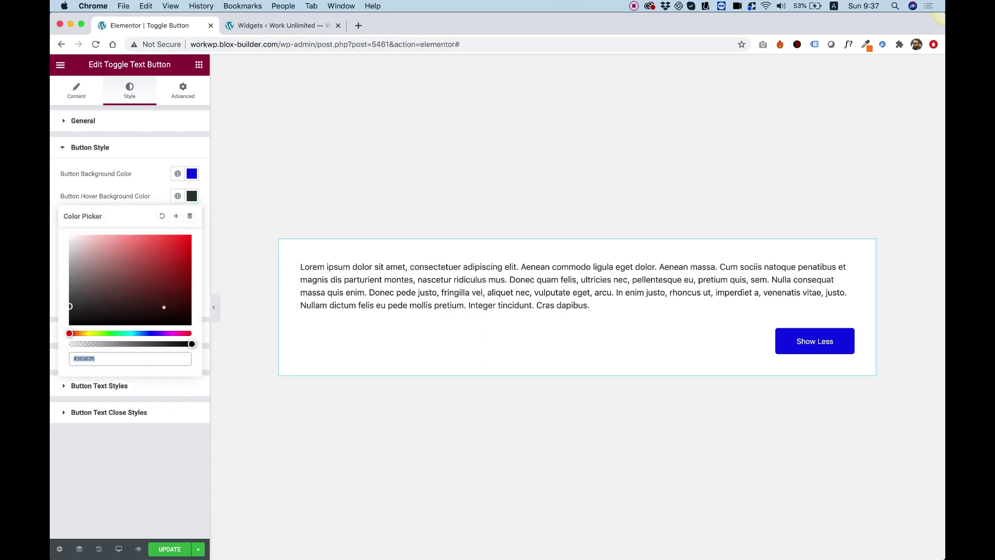
left_click(171, 333)
left_click_drag(174, 266, 191, 254)
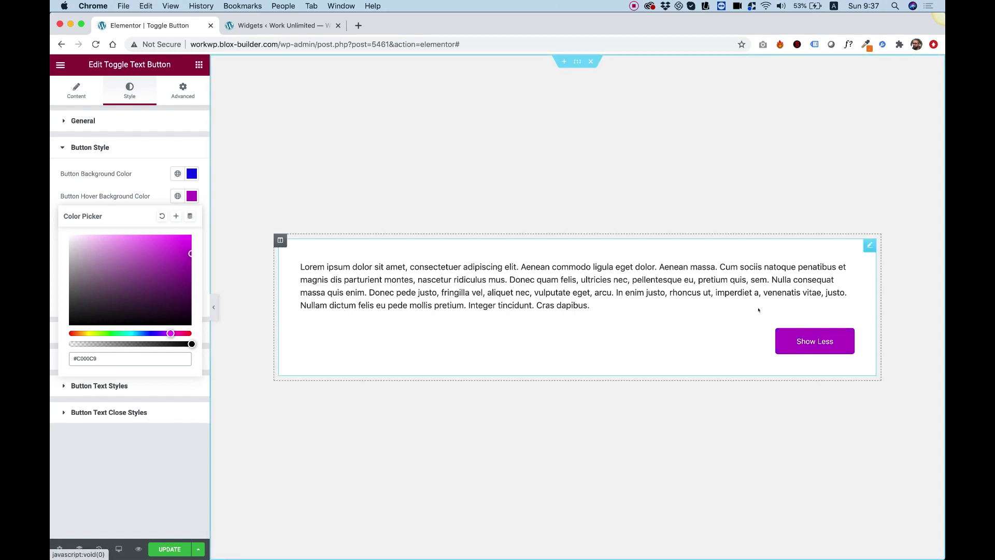
Step: Round the button corners with a border radius of 100
left_click(148, 189)
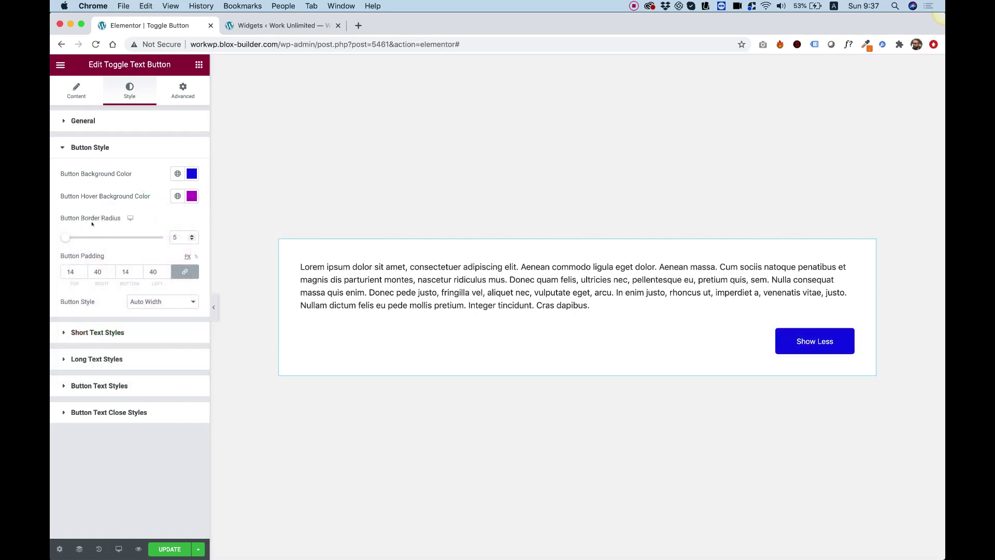
mouse_move(64, 237)
left_mouse_down()
mouse_move(163, 237)
mouse_move(53, 241)
left_mouse_up()
left_click_drag(55, 240, 178, 229)
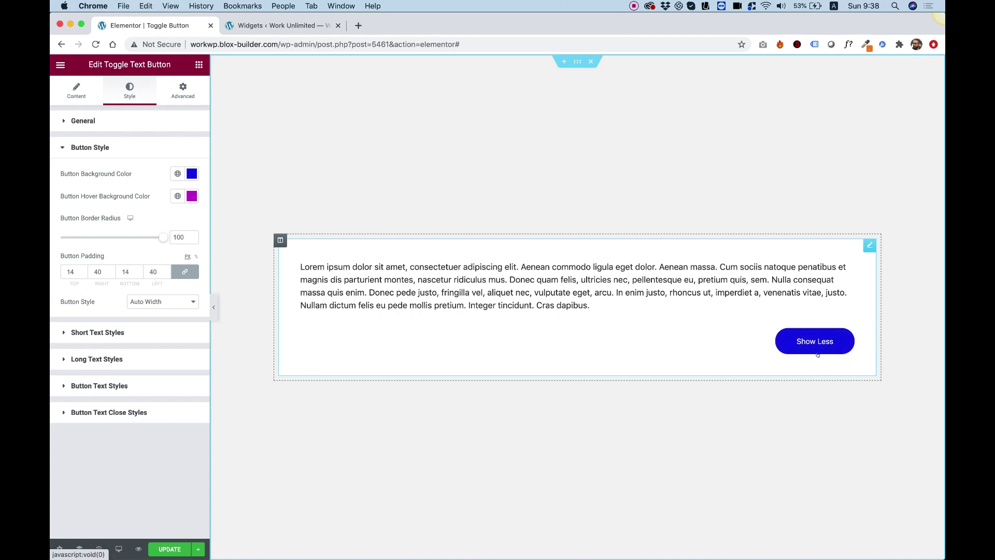
Step: Unlink the button padding and set right and left to 60, keeping 14 top/bottom
left_click(184, 271)
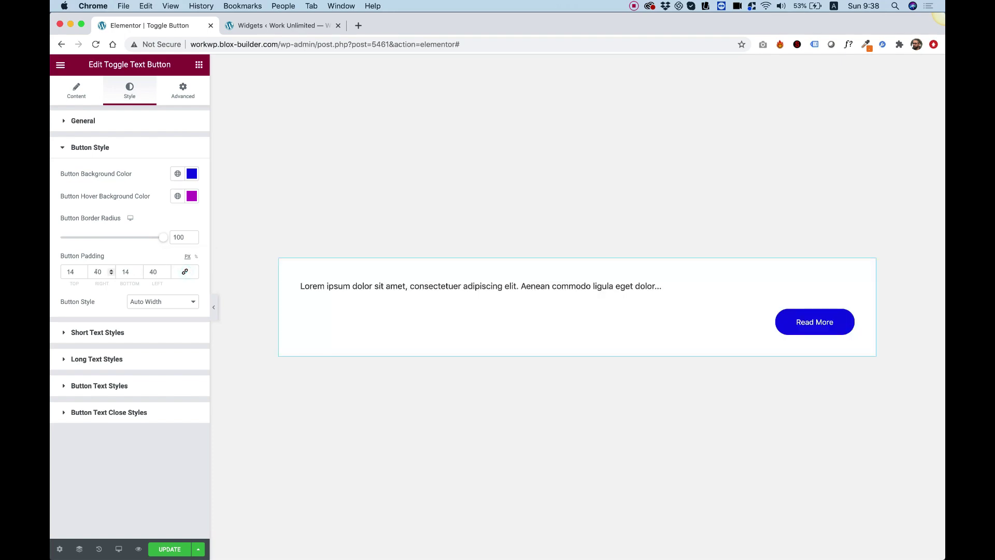
left_click(95, 271)
type("6")
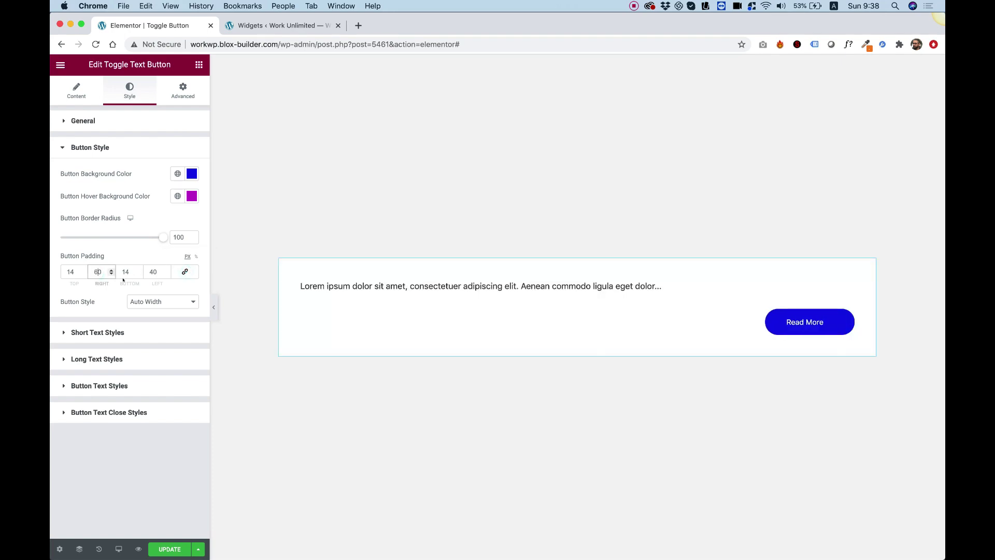
left_click_drag(150, 272, 154, 271)
type("6")
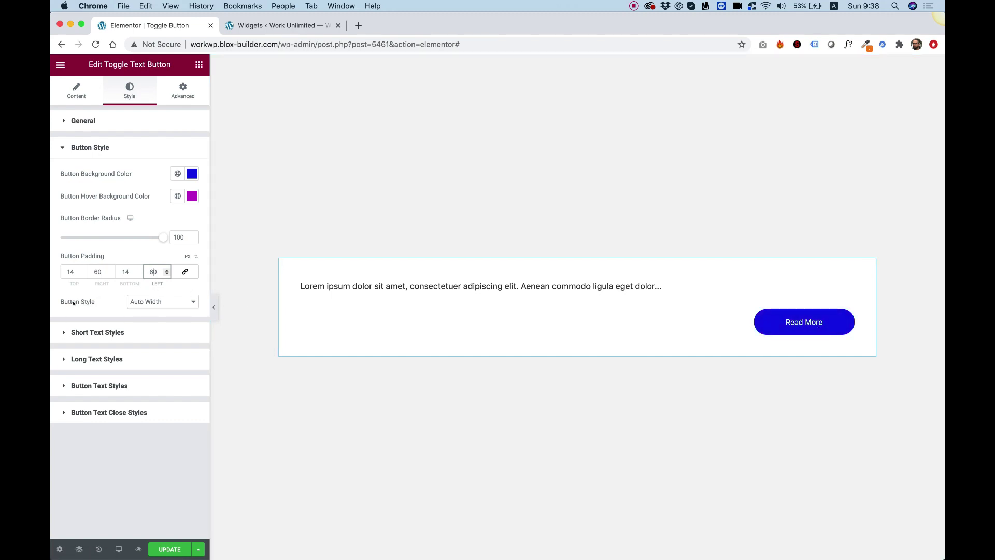
Step: Try a full-width button, then set Button Alignment and Text Alignment to Center
left_click(140, 301)
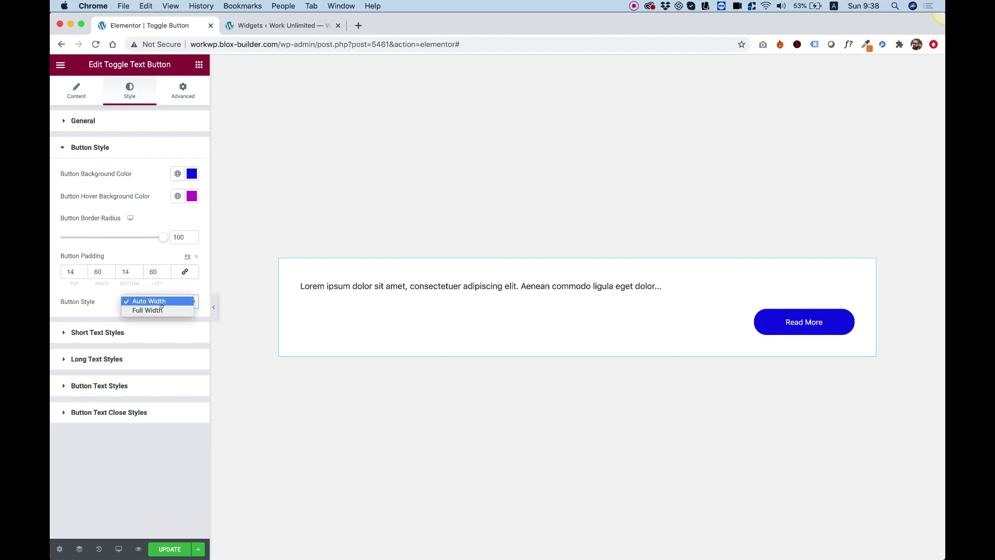
left_click(160, 309)
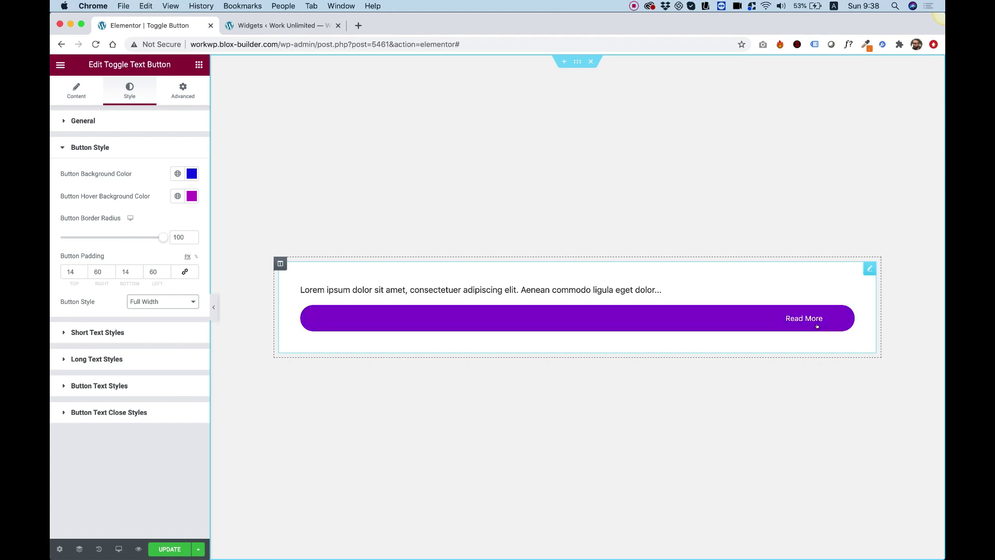
left_click(84, 120)
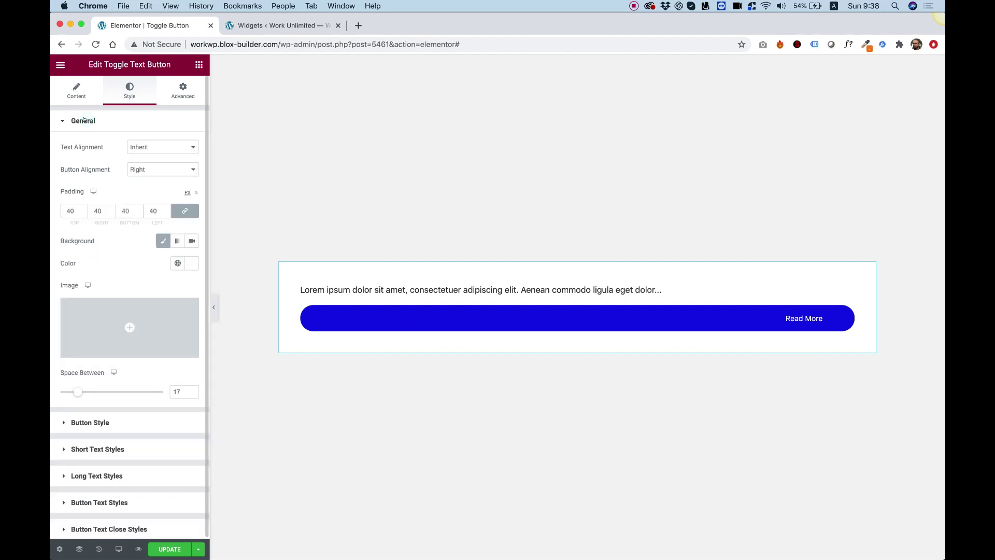
left_click(138, 169)
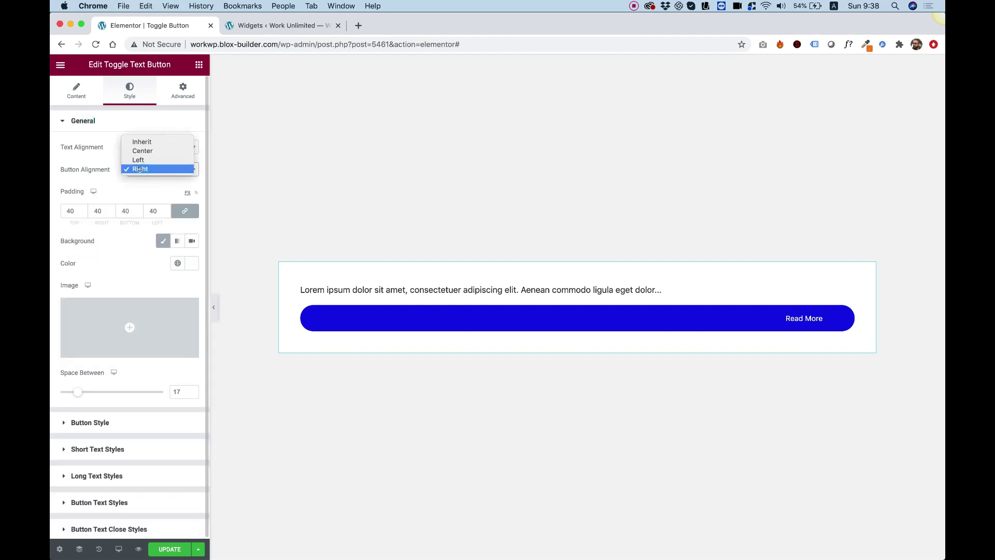
left_click(147, 151)
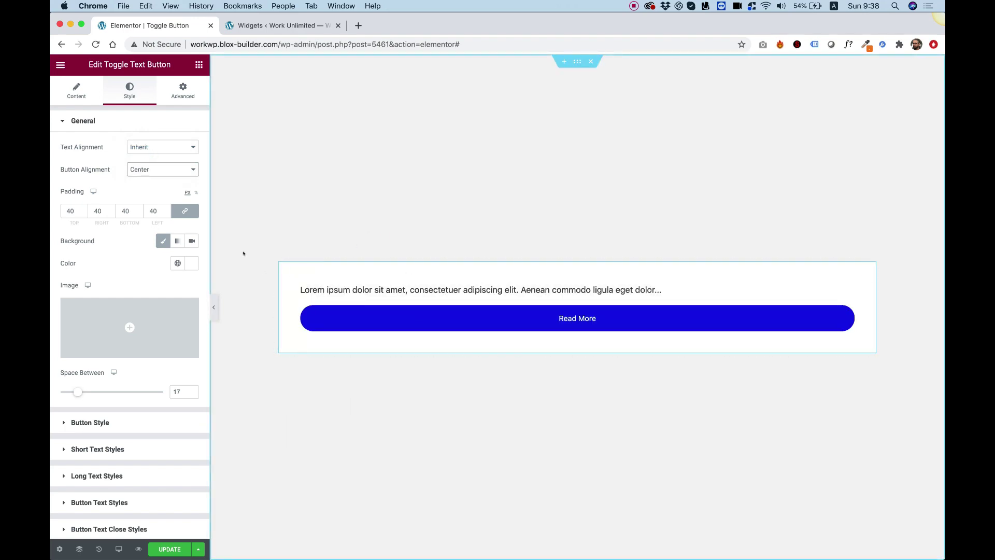
left_click(138, 148)
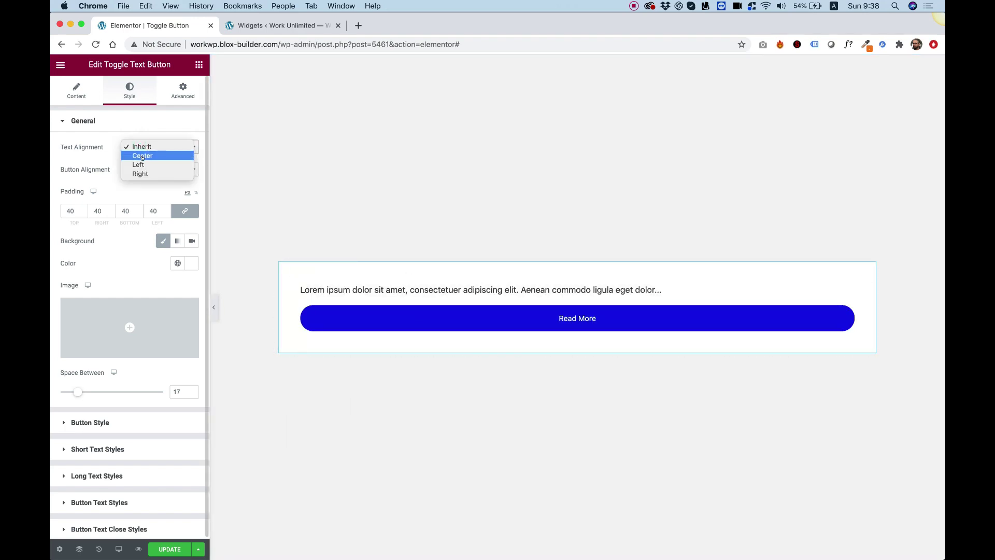
left_click(142, 158)
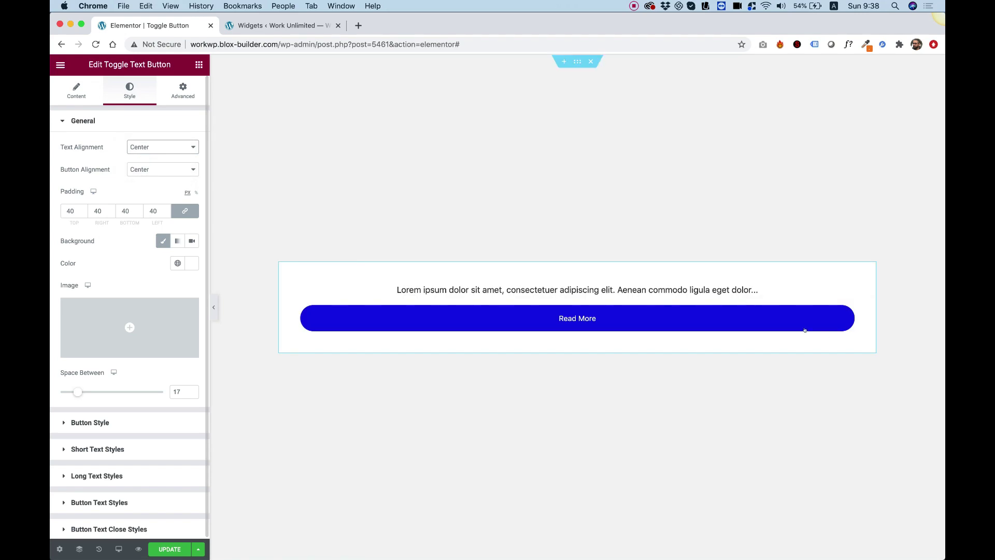
Step: Return the button to Auto Width and preview the centred widget expanding and collapsing
left_click(101, 423)
left_click(150, 302)
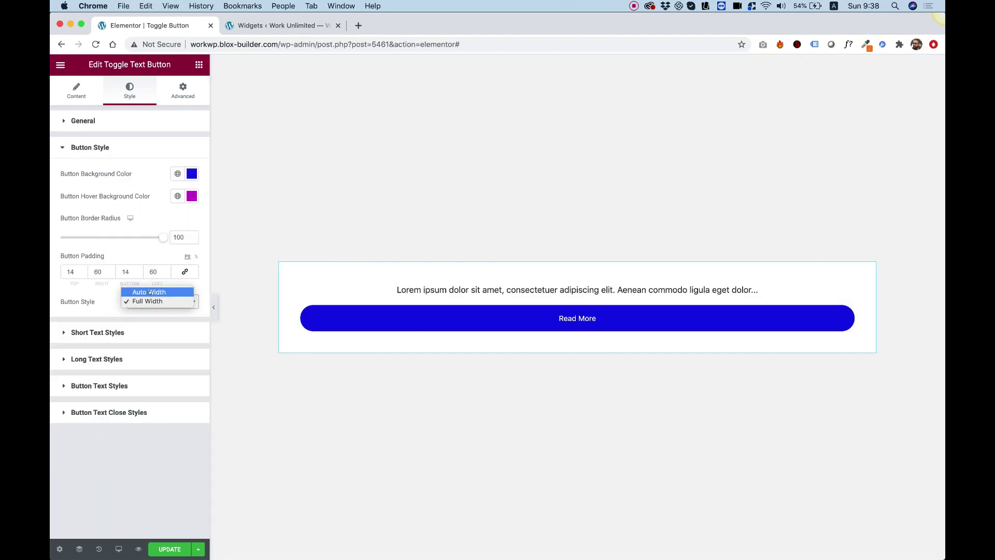
left_click(149, 292)
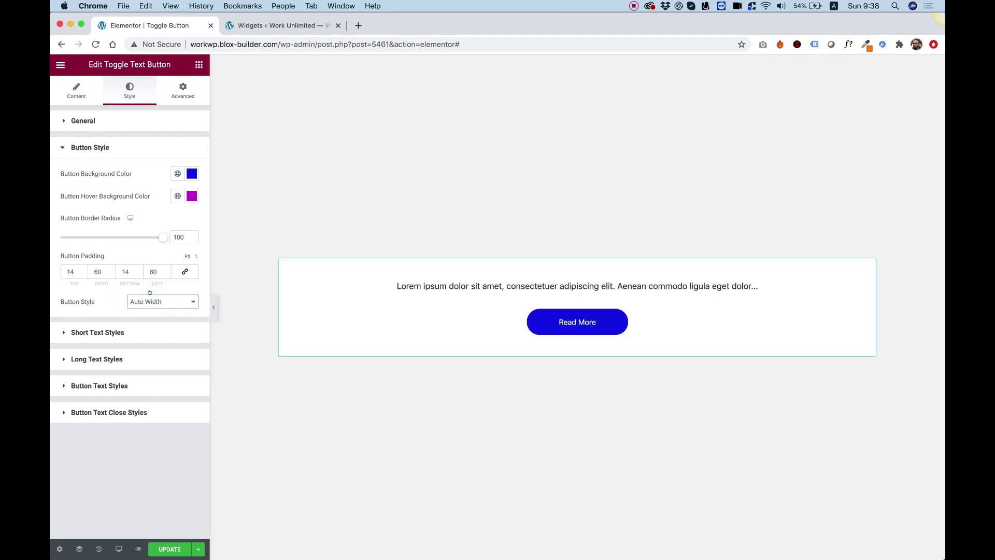
left_click(603, 323)
left_click(582, 343)
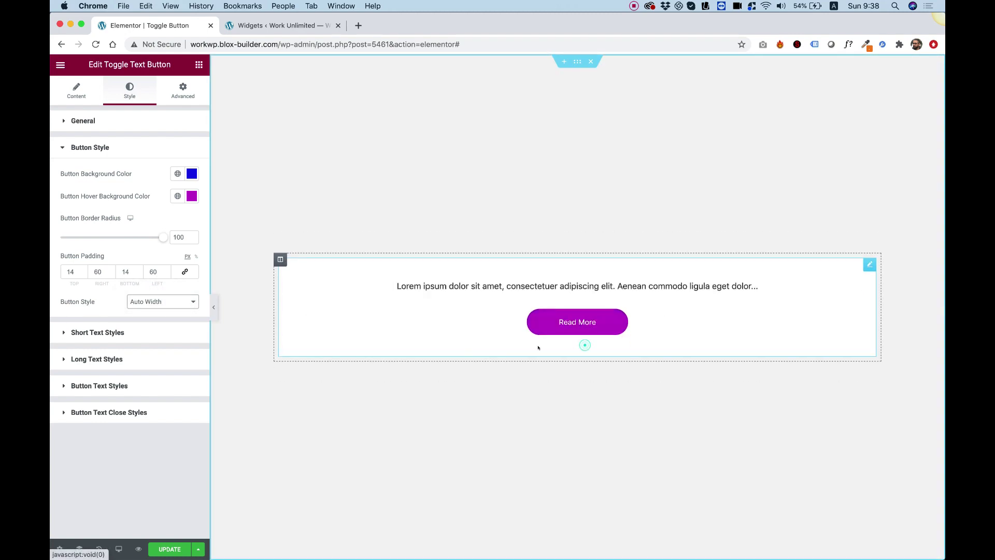
left_click(98, 333)
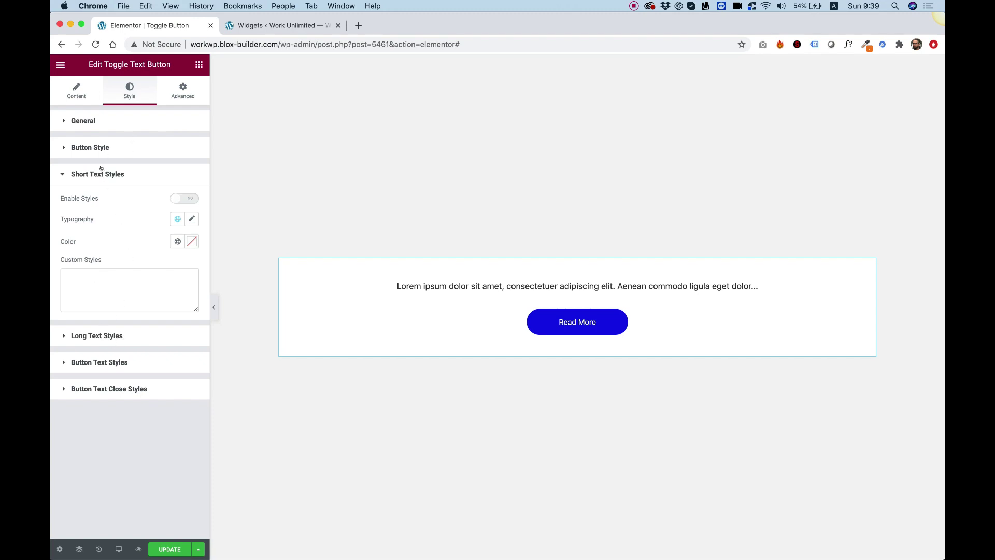
Step: Enable Long Text Styles with typography size 25 and red #FF0000 colour
left_click(84, 336)
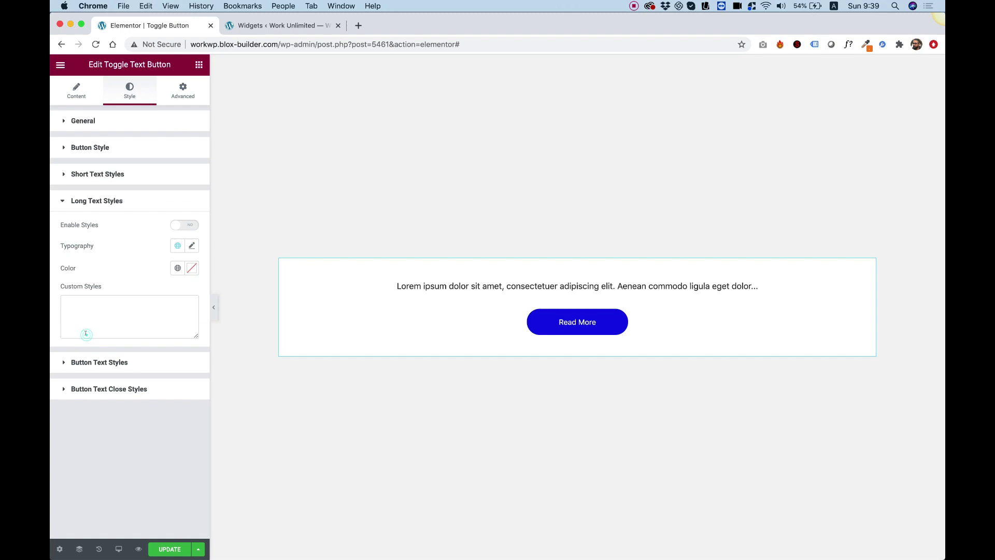
left_click(176, 224)
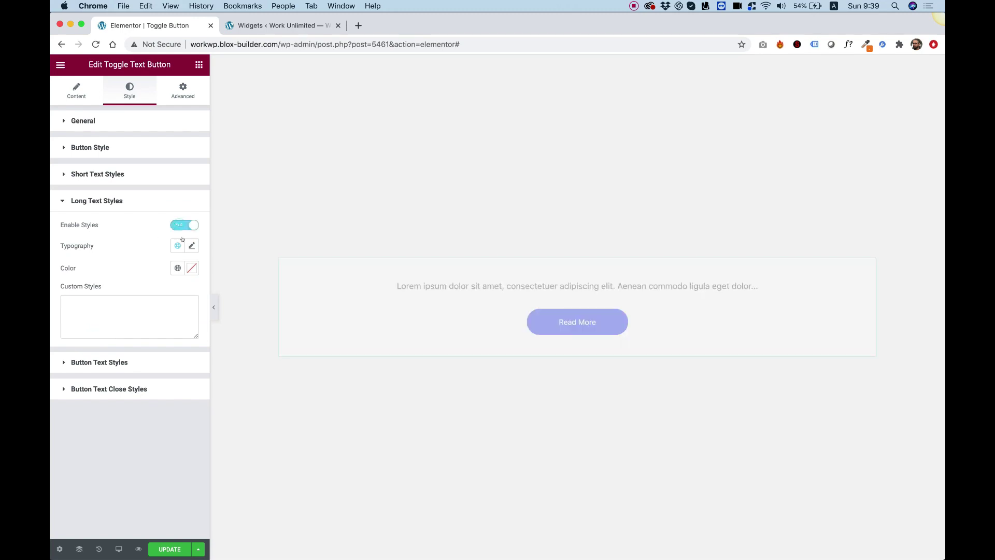
left_click(192, 245)
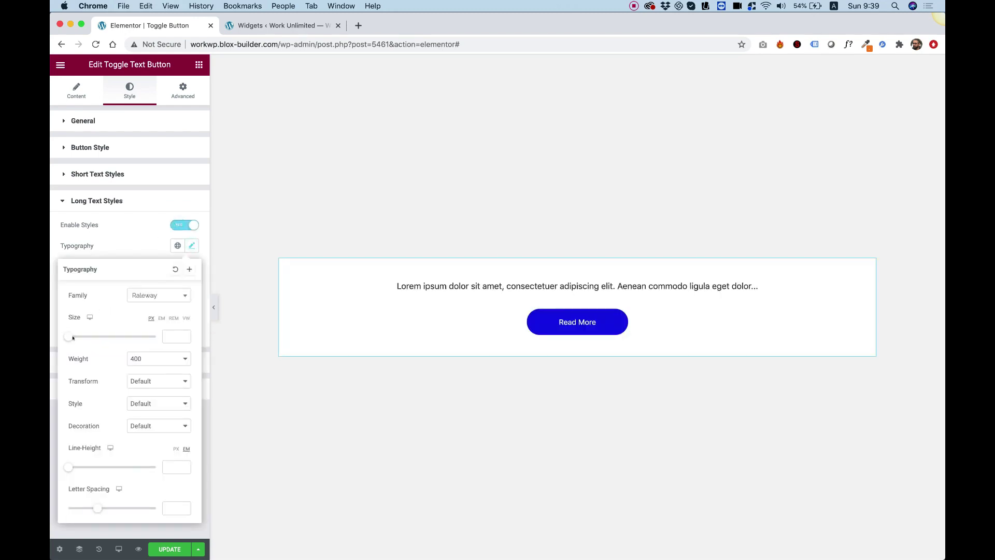
left_click_drag(74, 337, 80, 338)
left_click(125, 247)
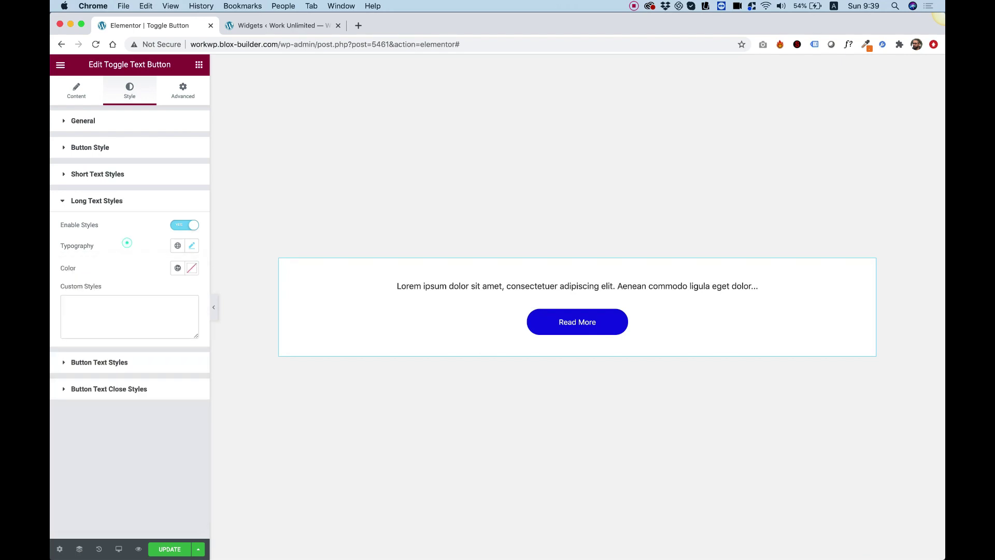
left_click(192, 268)
left_click(190, 312)
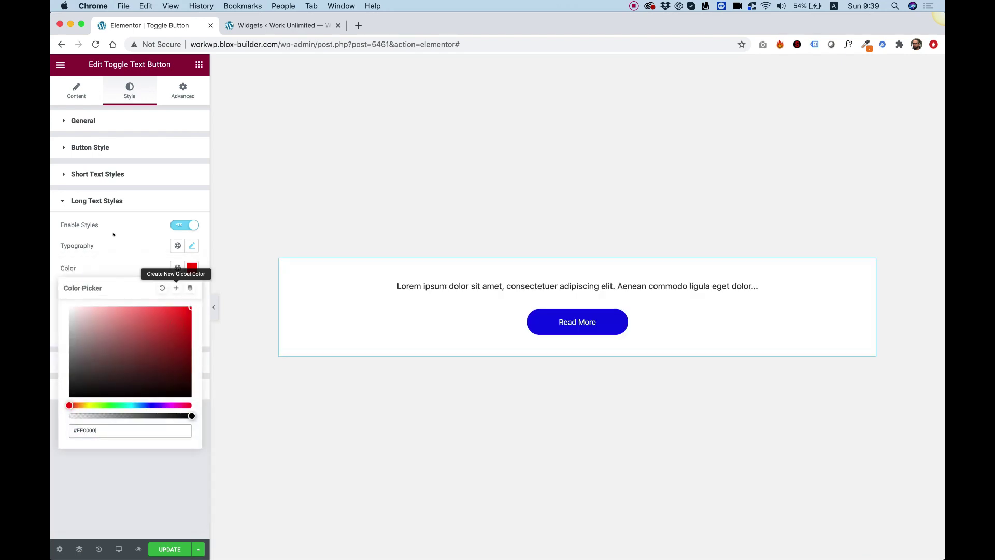
left_click(192, 268)
Step: Expand and collapse the widget twice to check the red long text
left_click(578, 322)
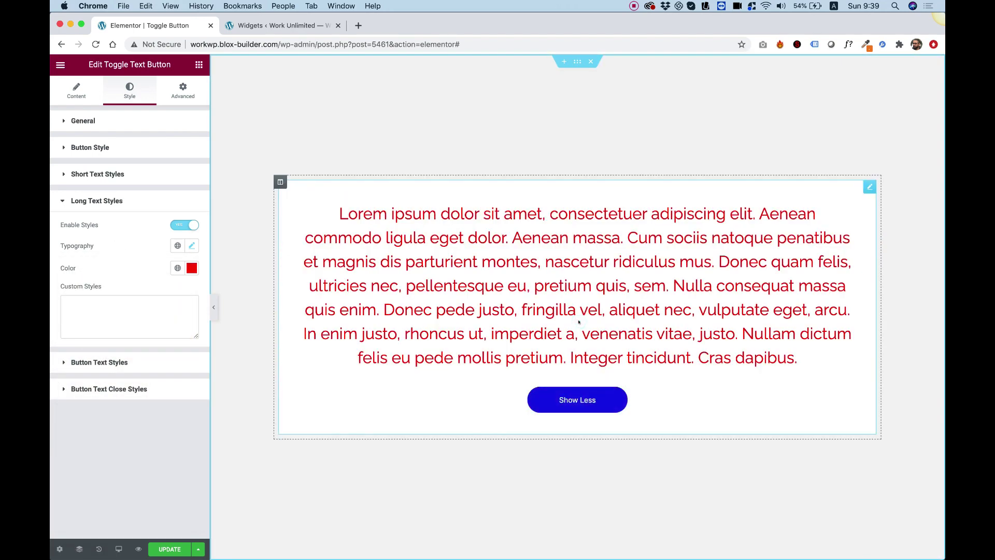
left_click(578, 395)
left_click(571, 324)
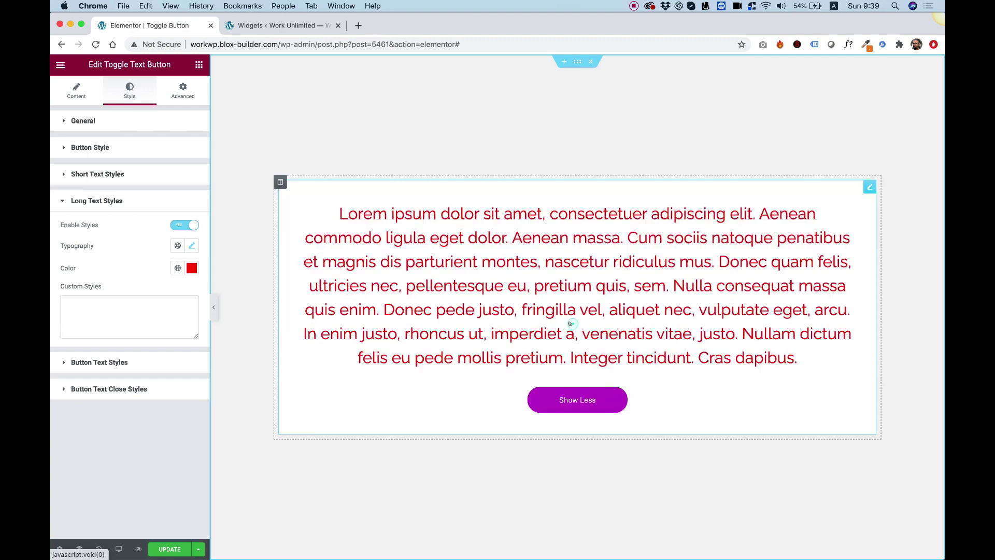
left_click(570, 399)
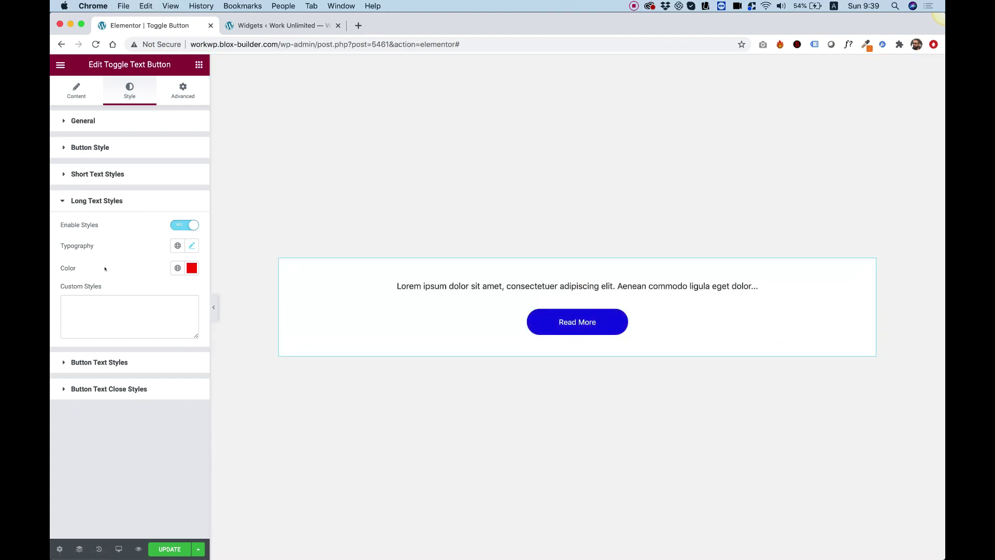